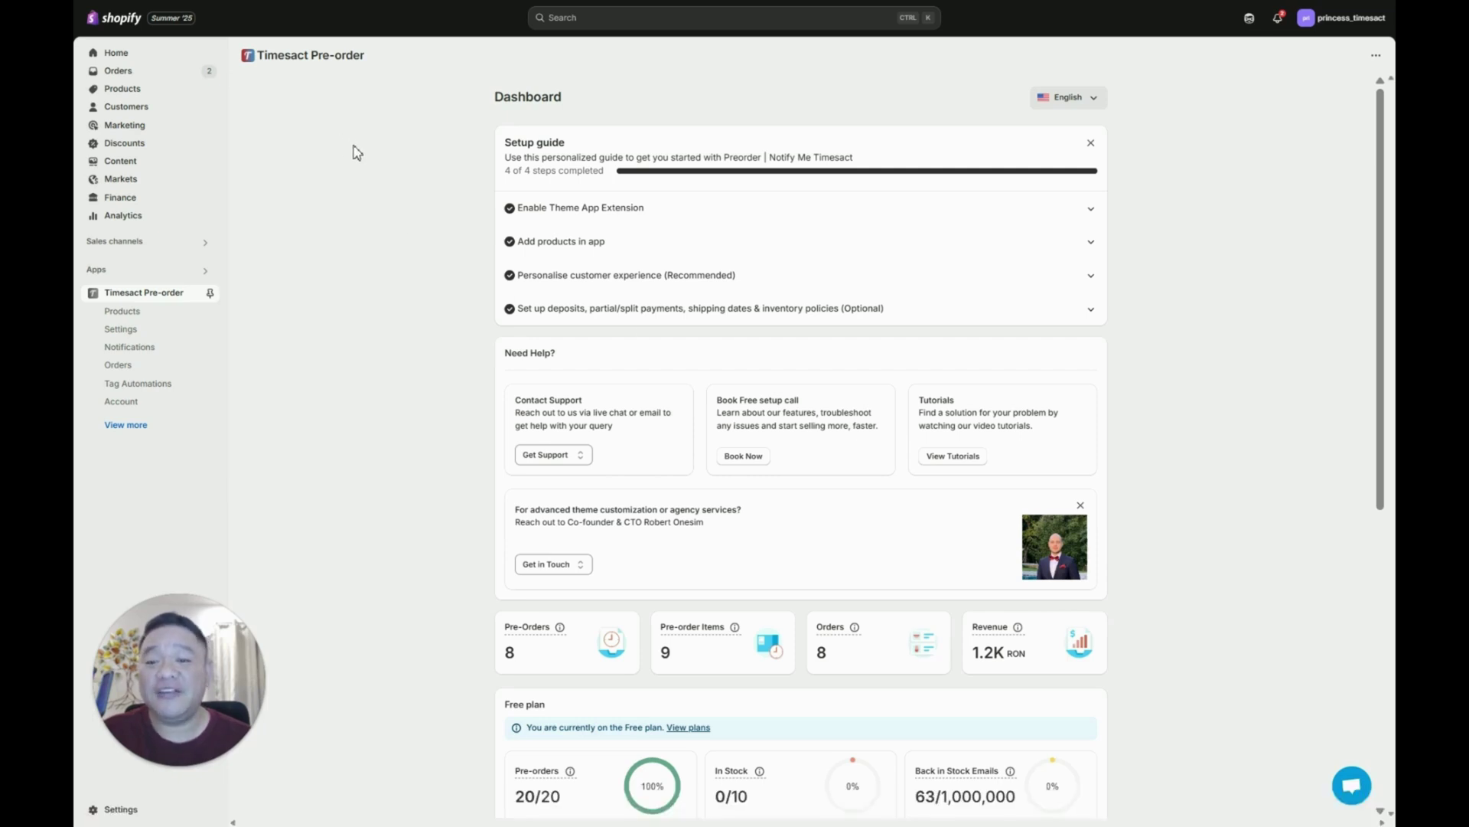
# Step: Start adding products to pre-order, looking through the collection and tag views before the product list
pyautogui.click(171, 316)
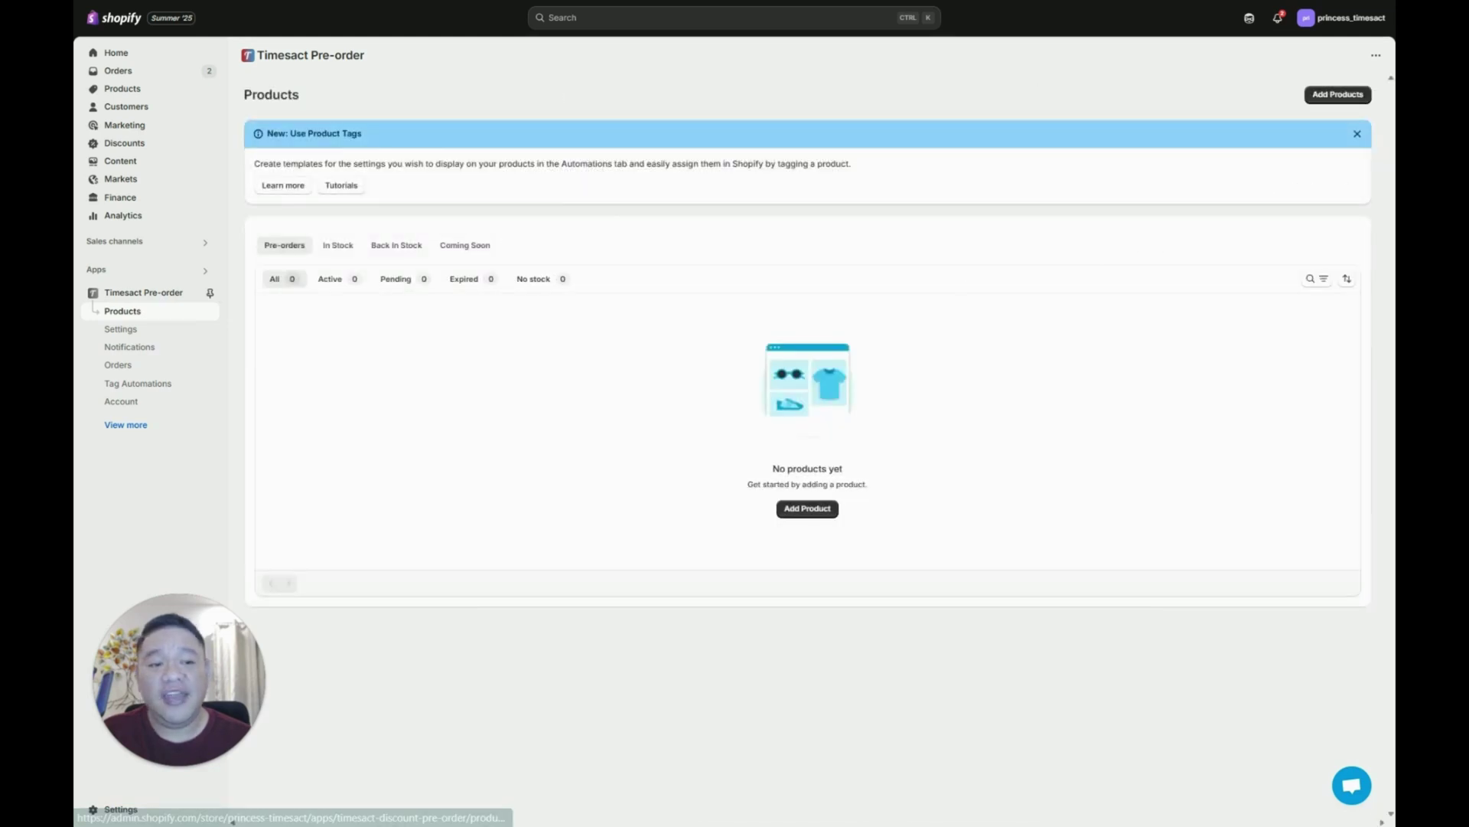
pyautogui.click(1333, 98)
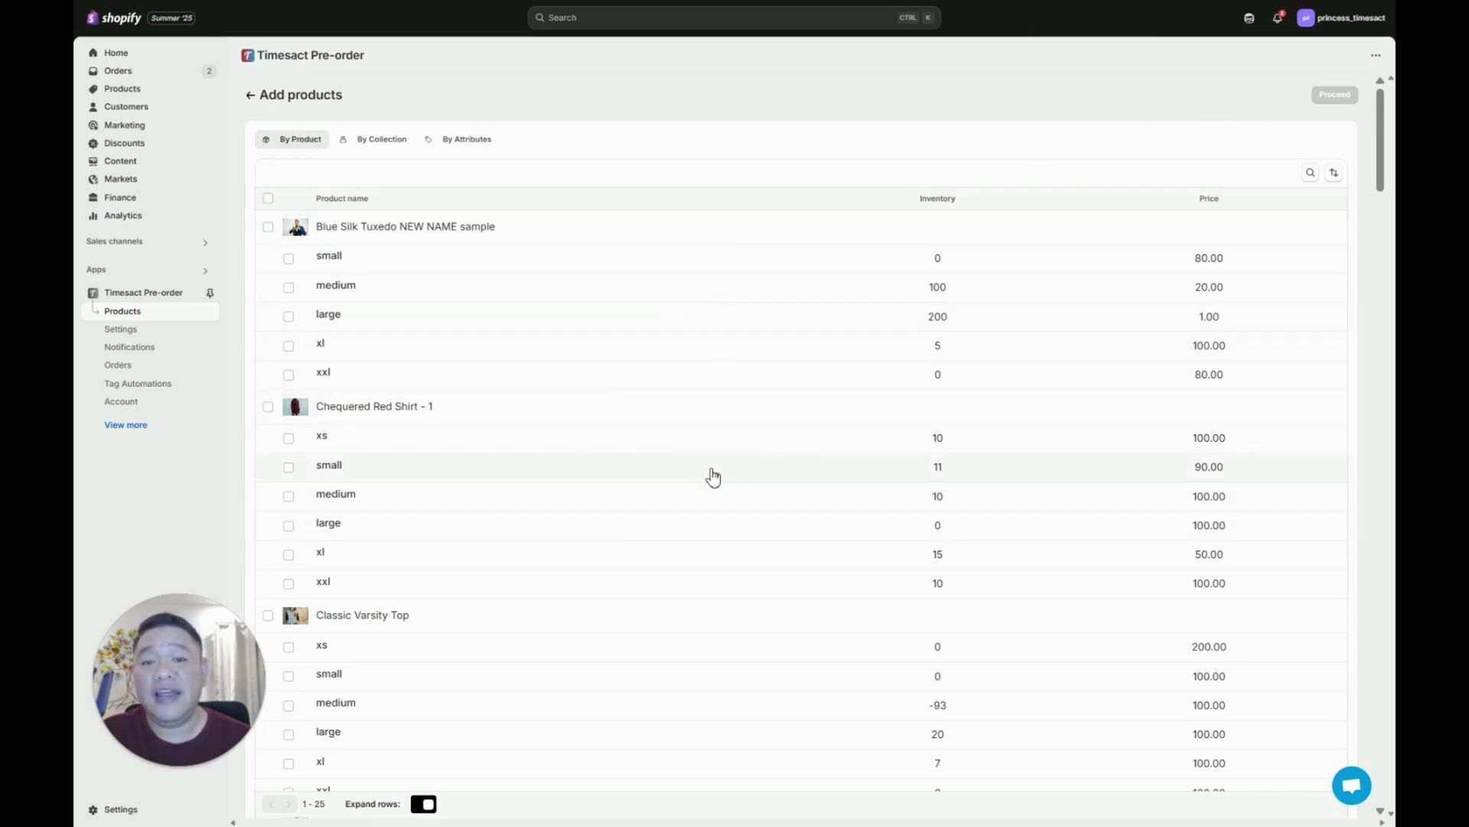
pyautogui.click(358, 146)
pyautogui.click(448, 143)
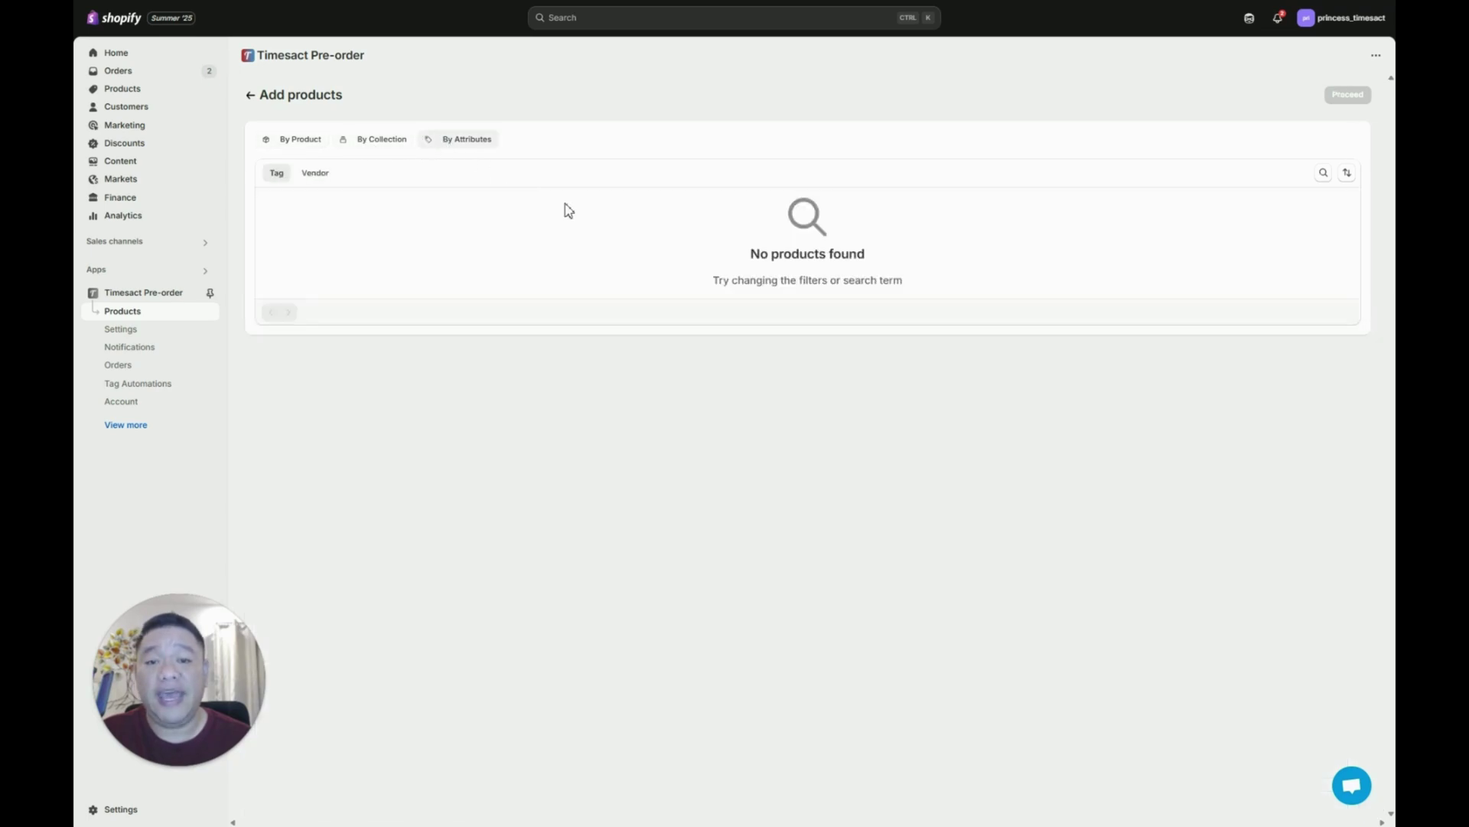
pyautogui.click(298, 141)
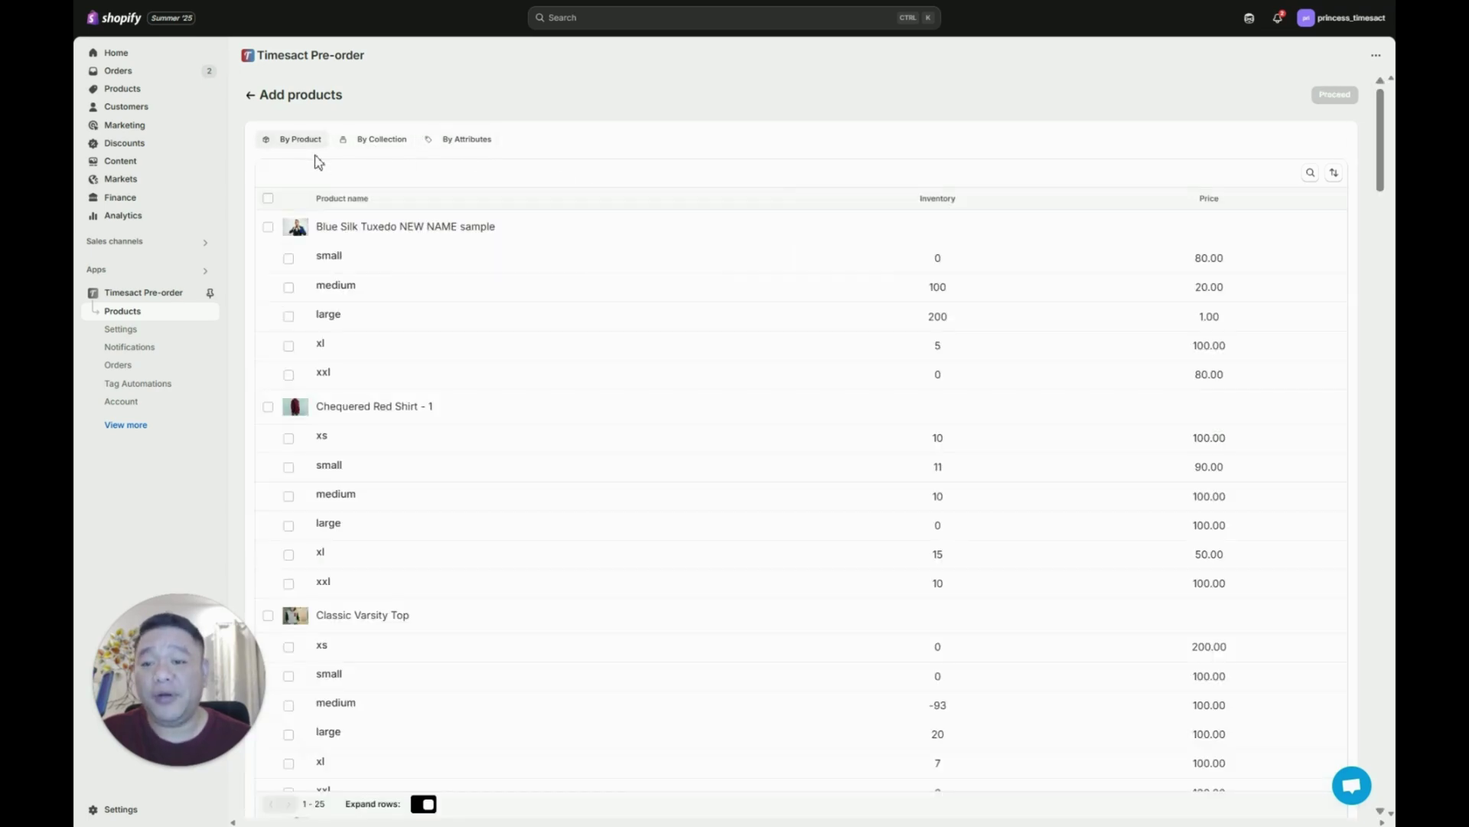
# Step: Select Blue Silk Tuxedo's small, medium and xxl variants, excluding xl and large, and proceed
pyautogui.click(267, 228)
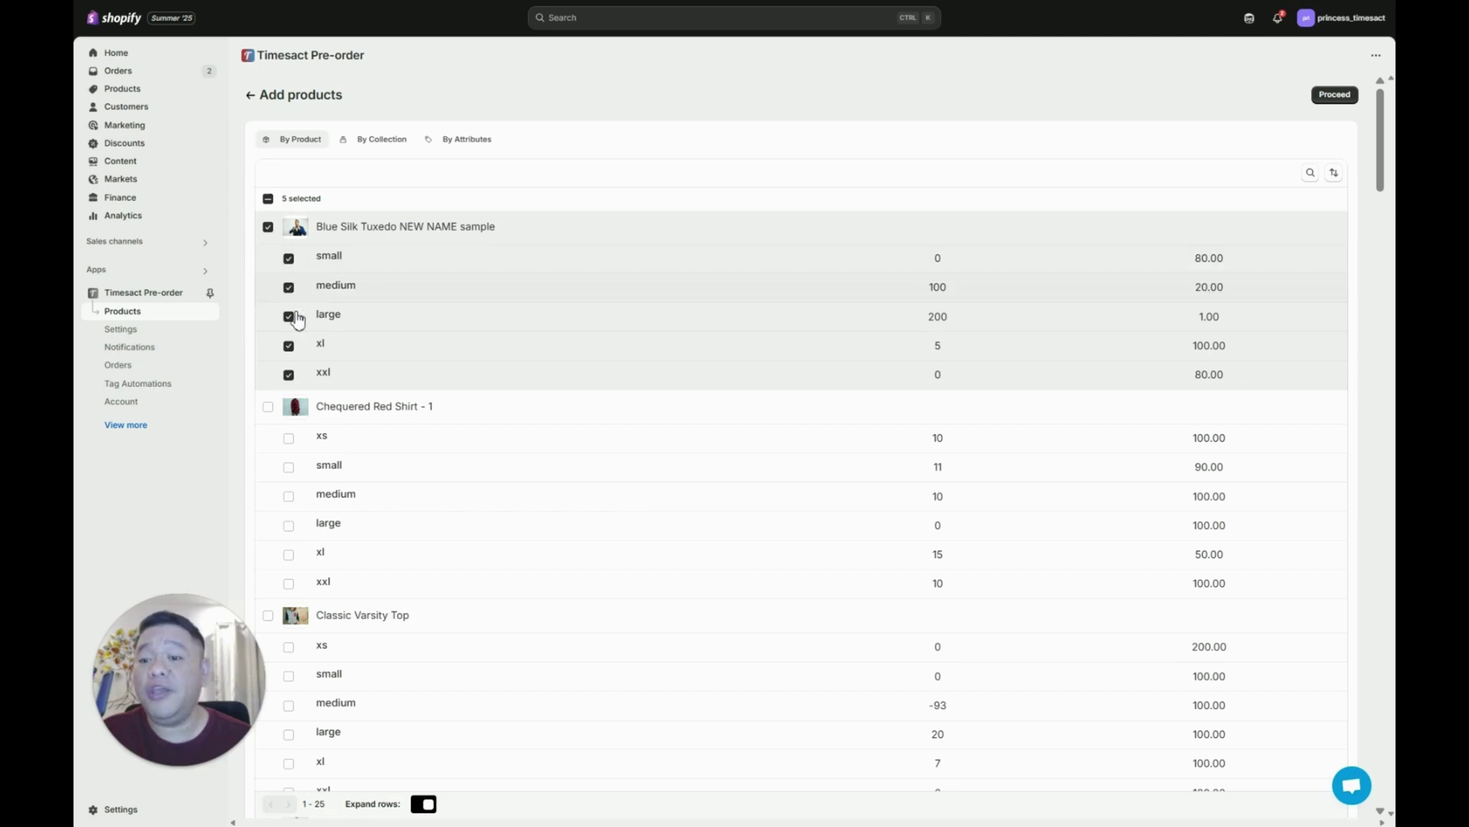
pyautogui.click(288, 345)
pyautogui.click(290, 317)
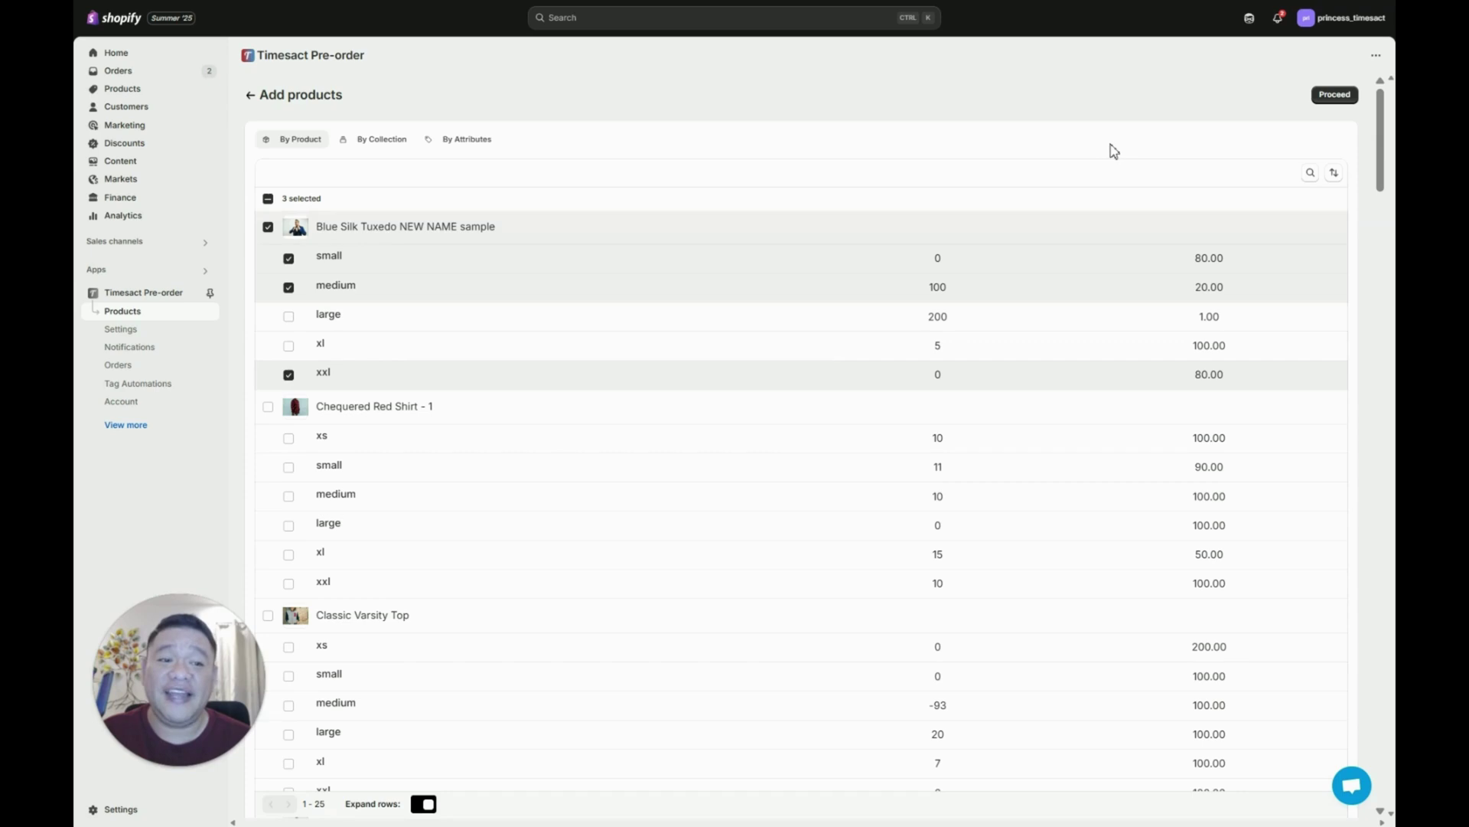
pyautogui.click(1331, 96)
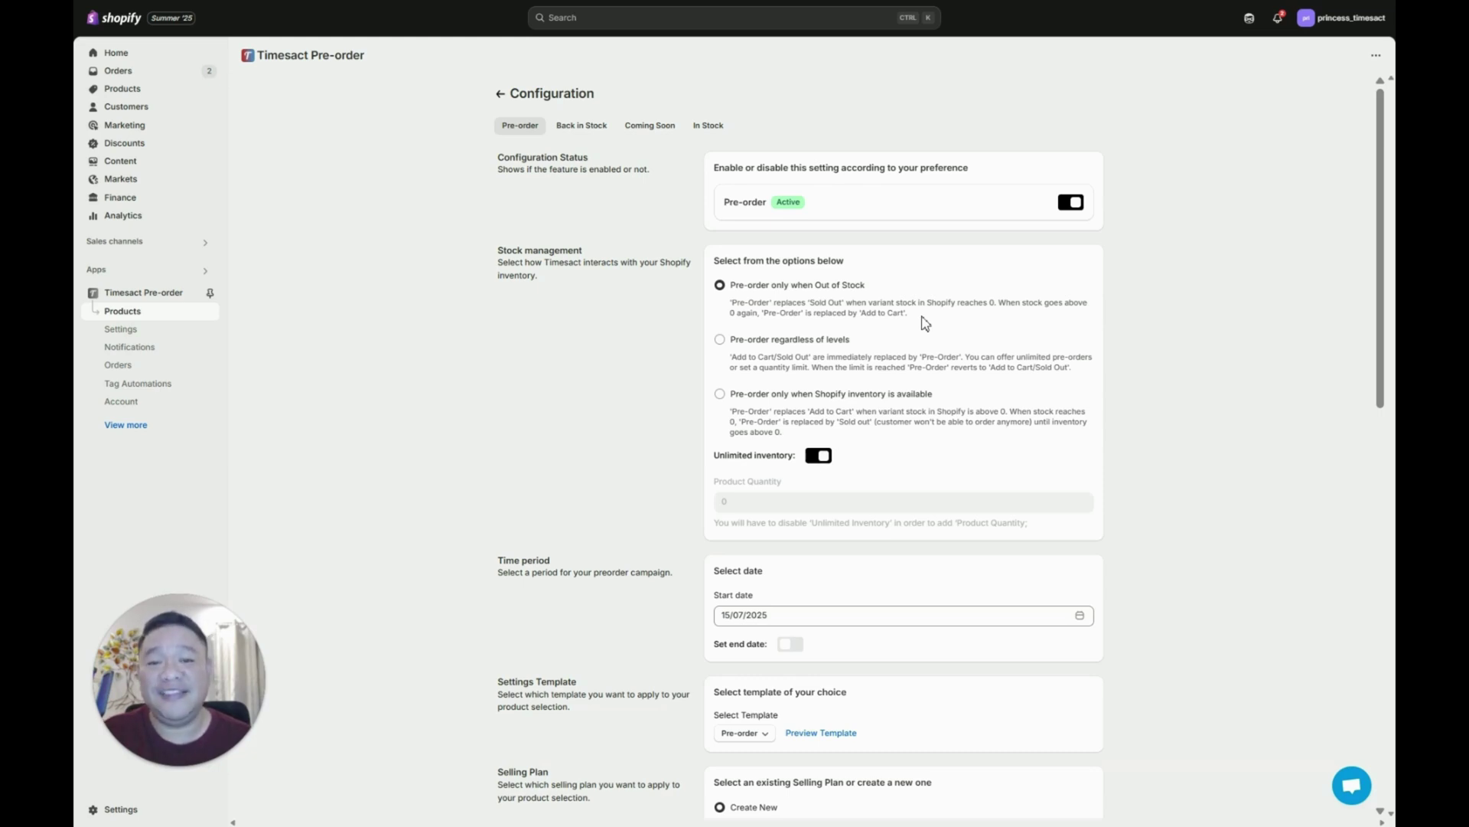
pyautogui.scroll(-3, 930, 293)
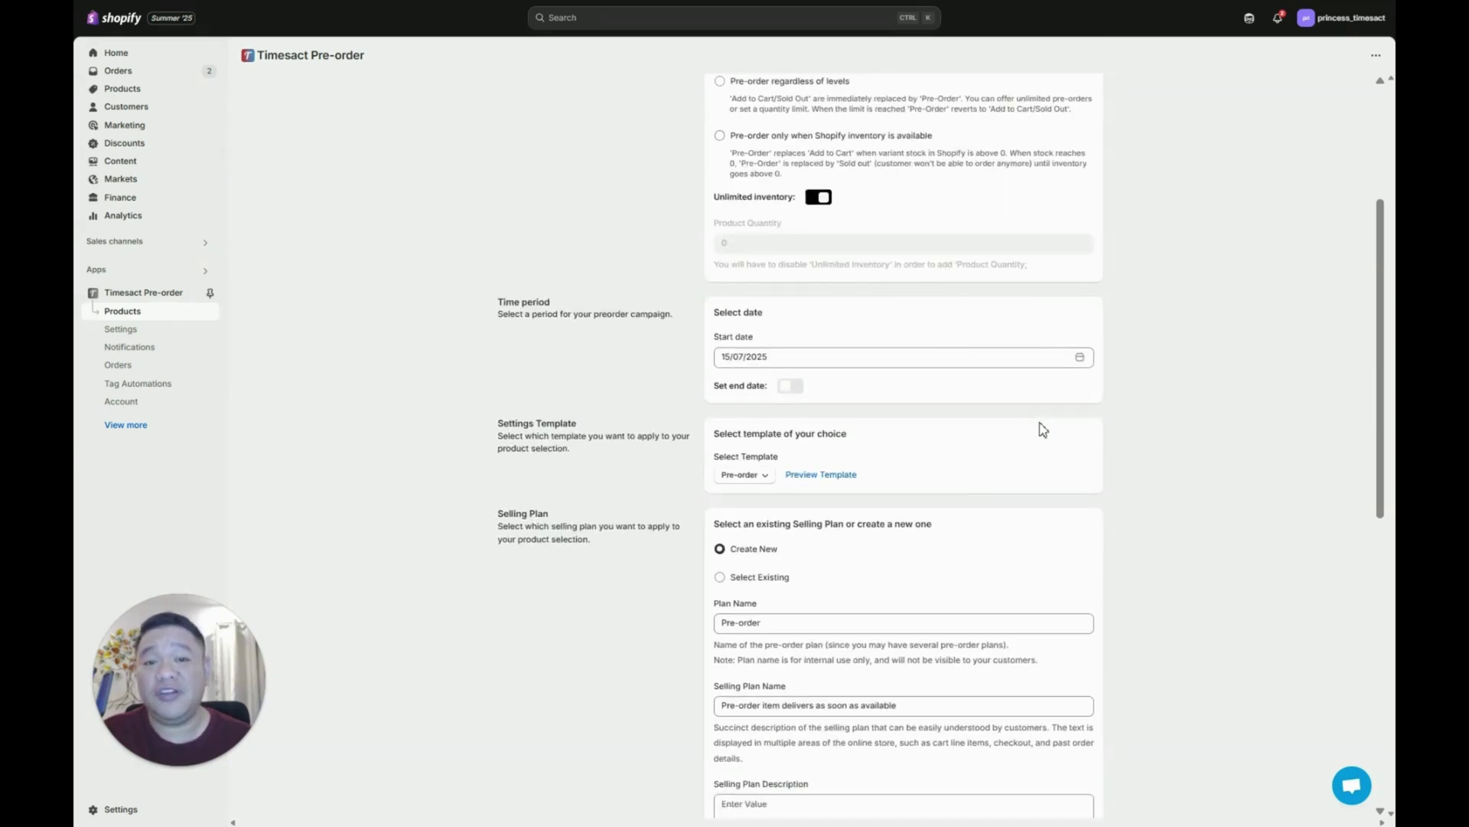
pyautogui.scroll(-2, 1043, 429)
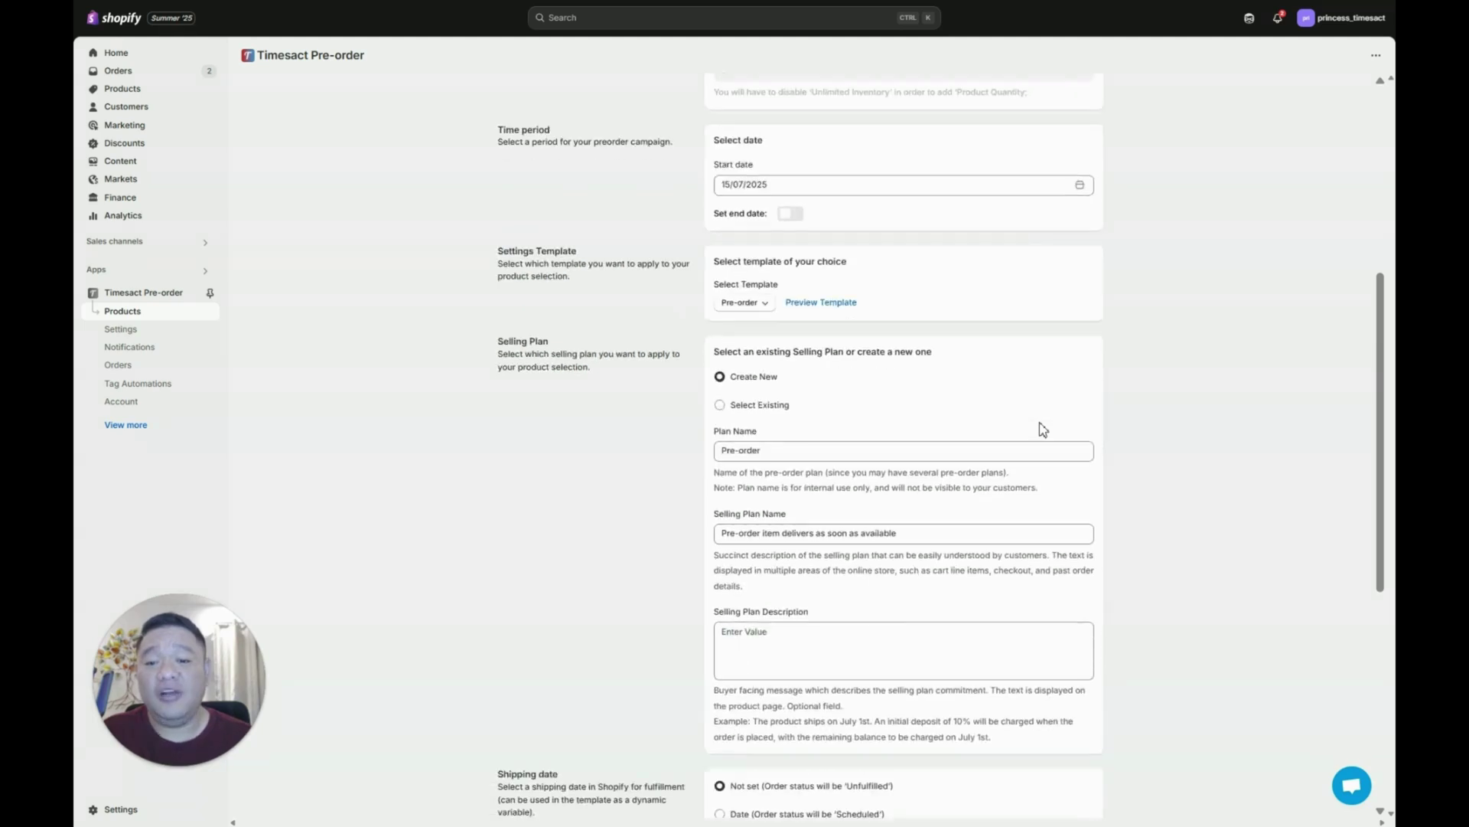
# Step: Name the pre-order plan 'Pre-order - August'
pyautogui.click(837, 451)
pyautogui.click(850, 489)
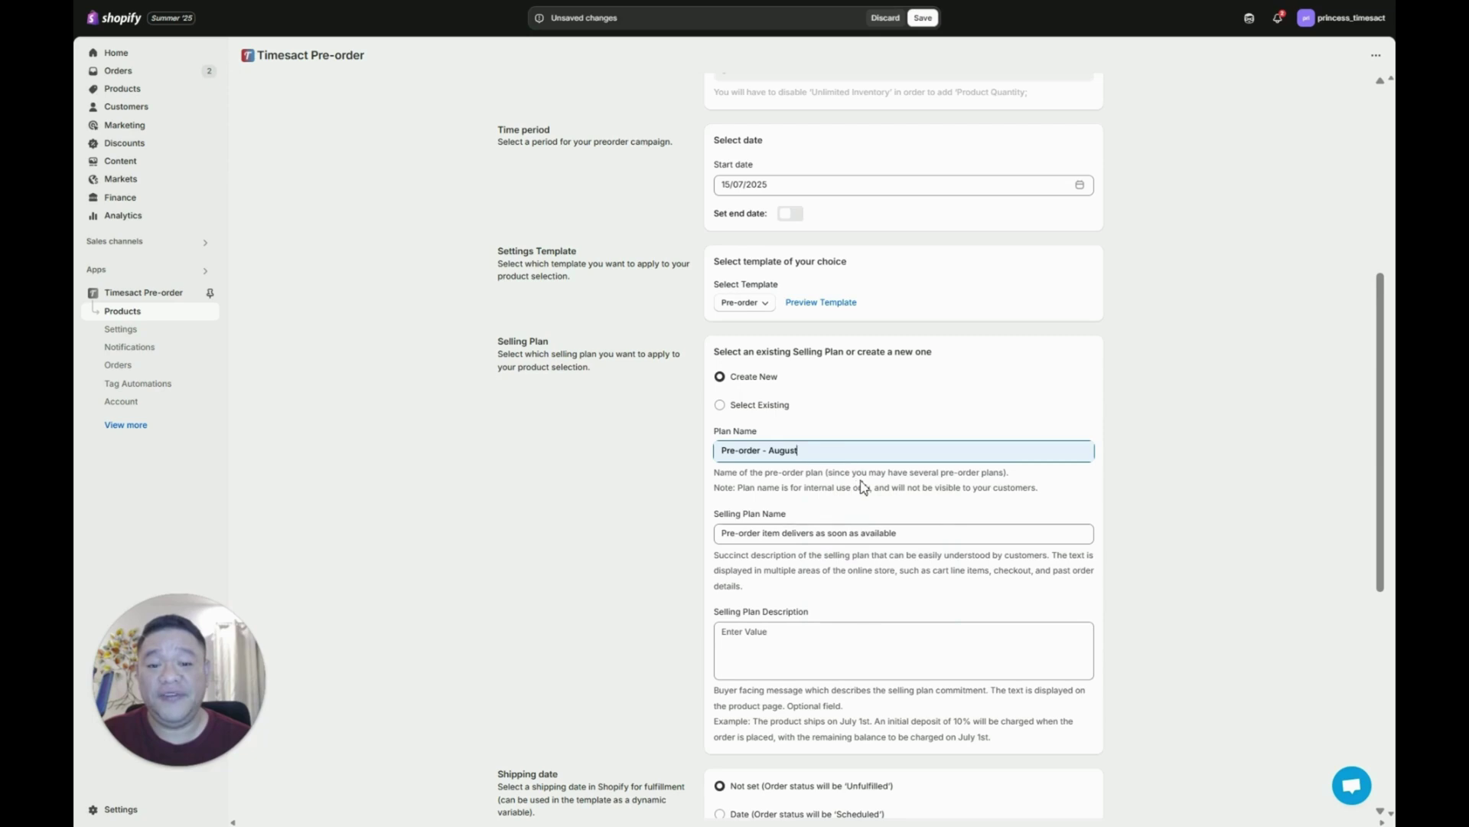
pyautogui.scroll(-3, 888, 469)
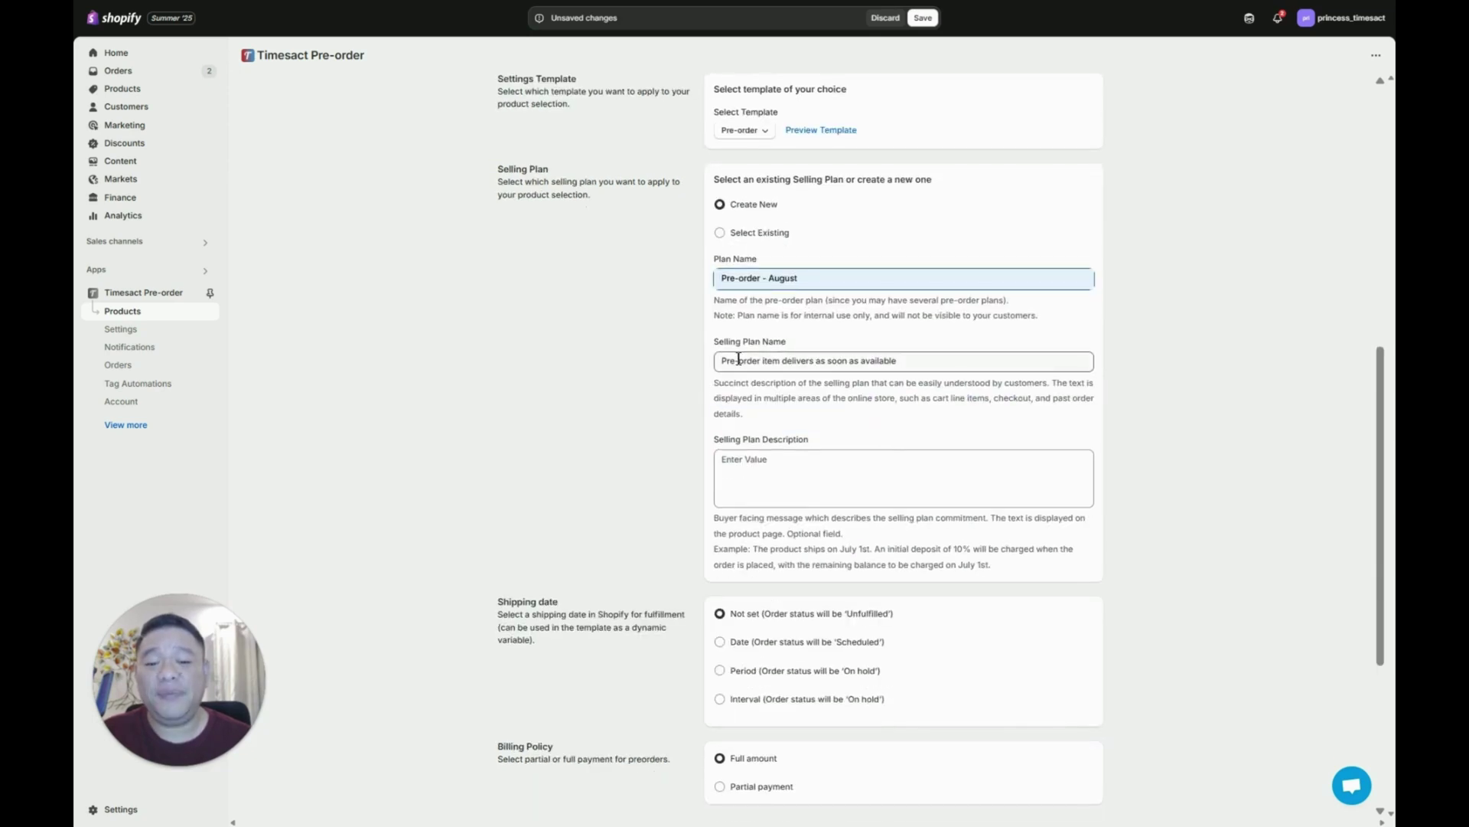
pyautogui.moveTo(721, 363); pyautogui.dragTo(956, 369)
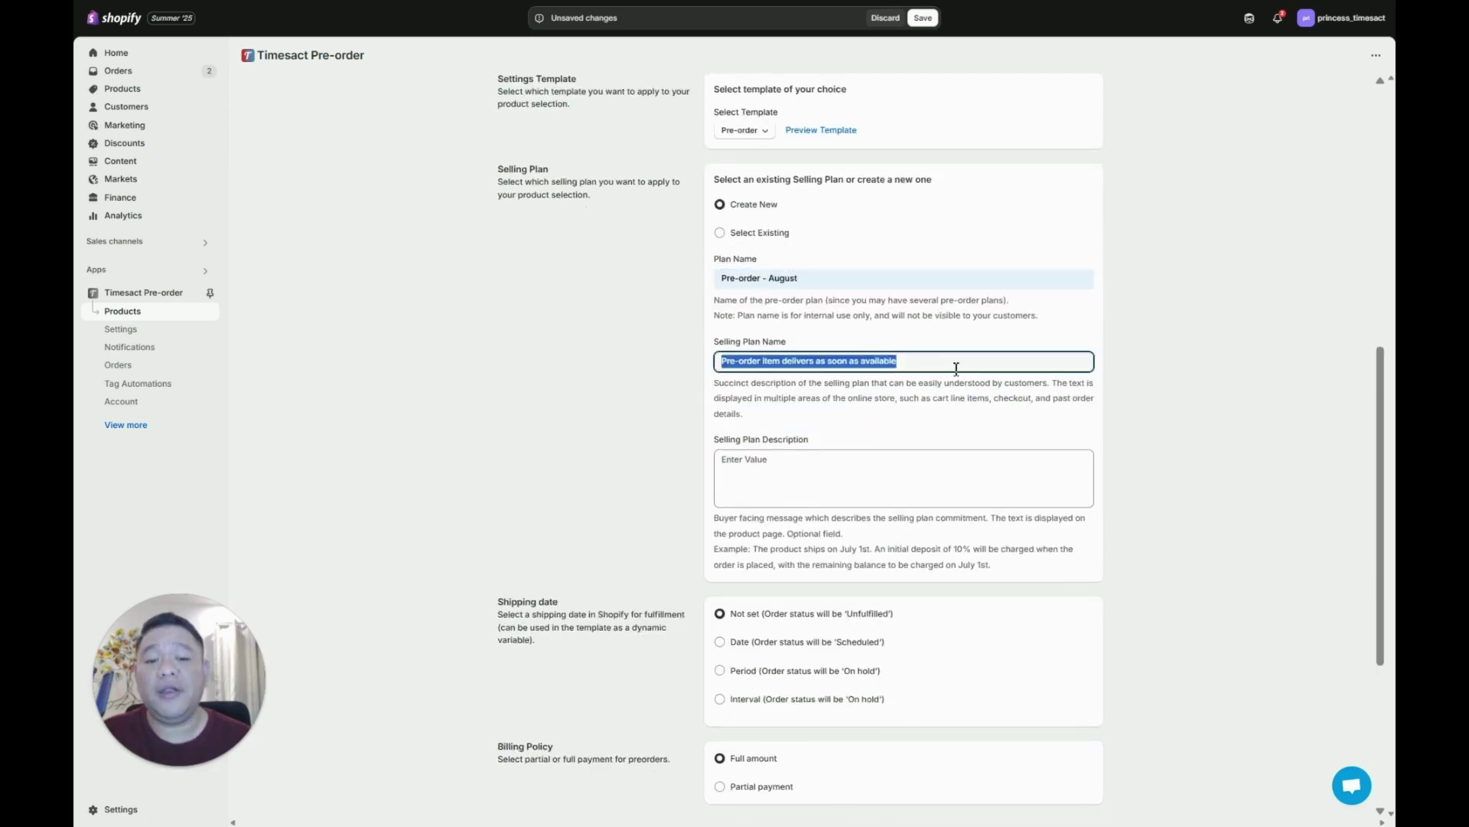
pyautogui.click(880, 359)
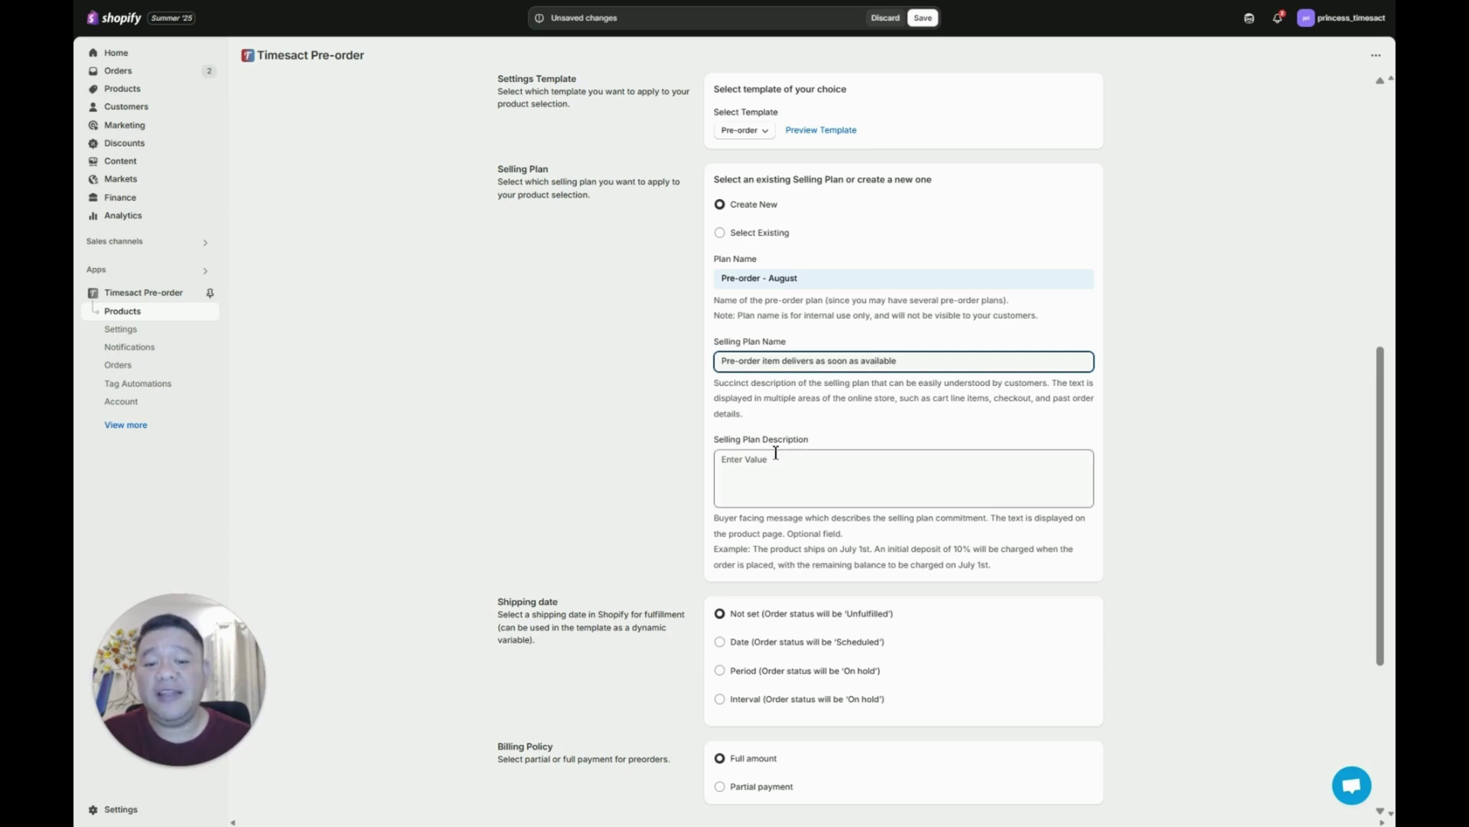
# Step: Copy the selling plan name text into the description: 'Pre-order item delivers as soon as available'
pyautogui.click(817, 458)
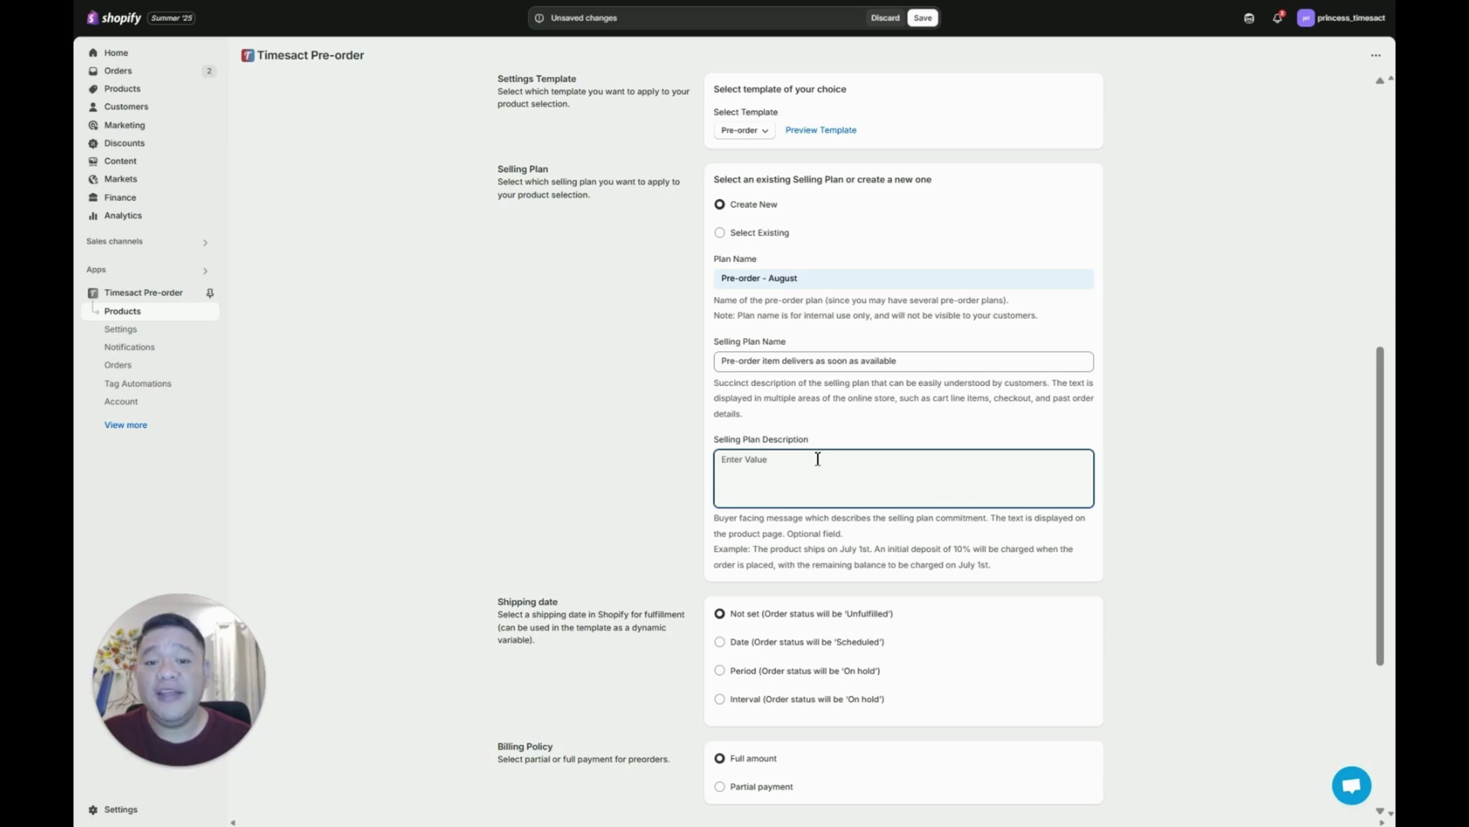
pyautogui.click(806, 362)
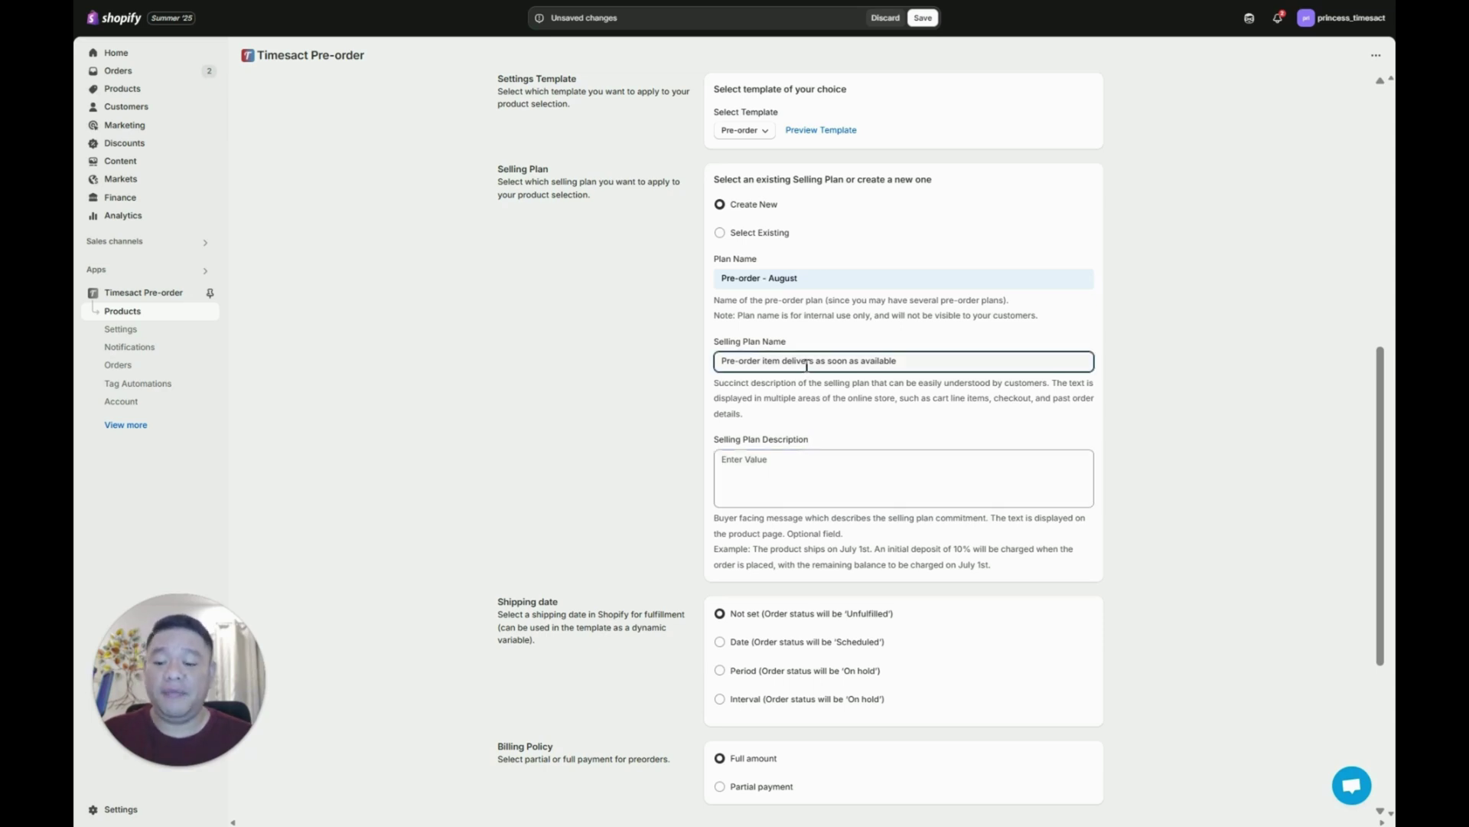
pyautogui.tripleClick(806, 363)
pyautogui.hotkey('ctrl', 'c')
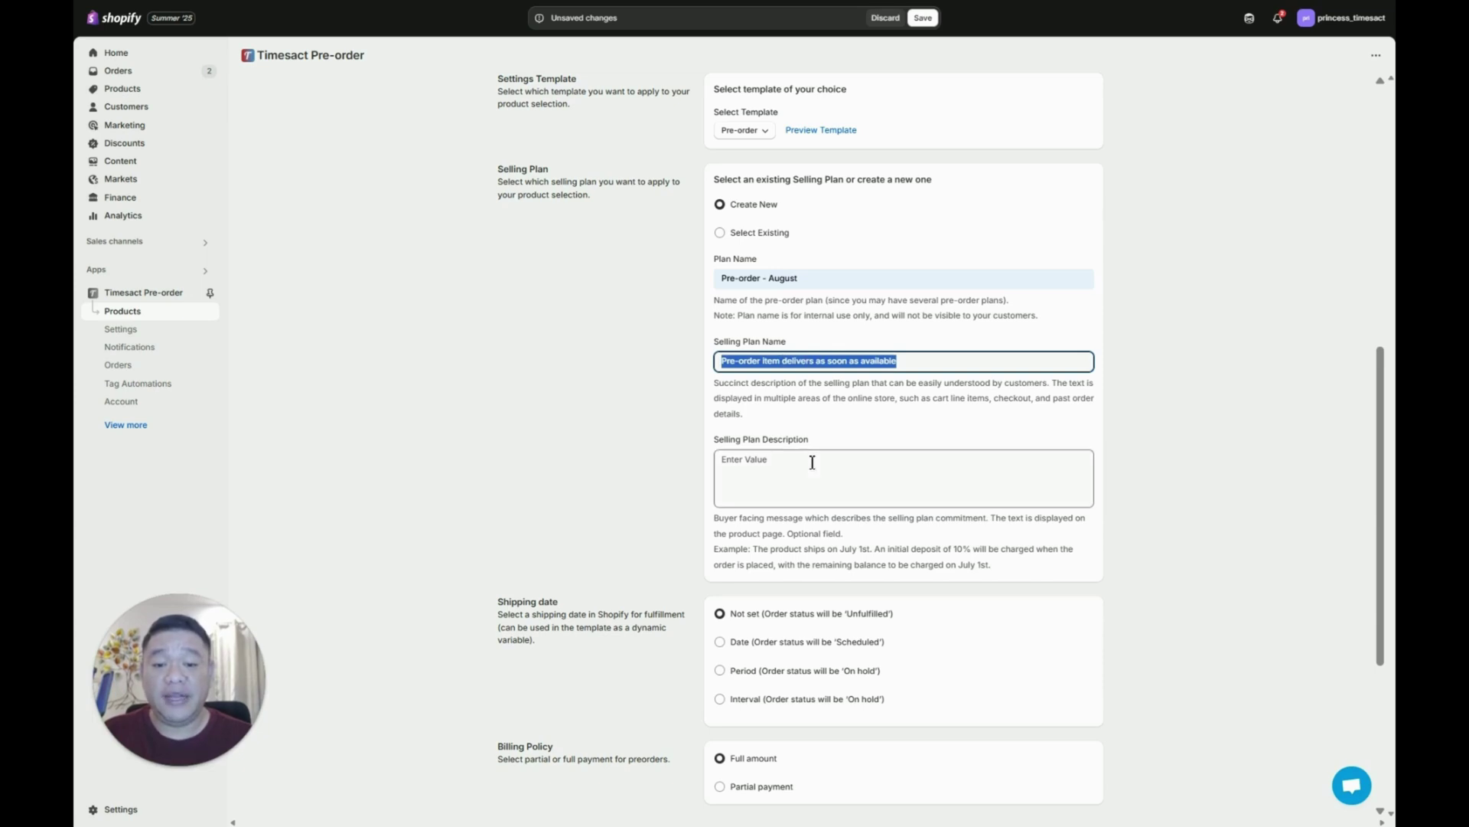
pyautogui.click(814, 460)
pyautogui.hotkey('ctrl', 'v')
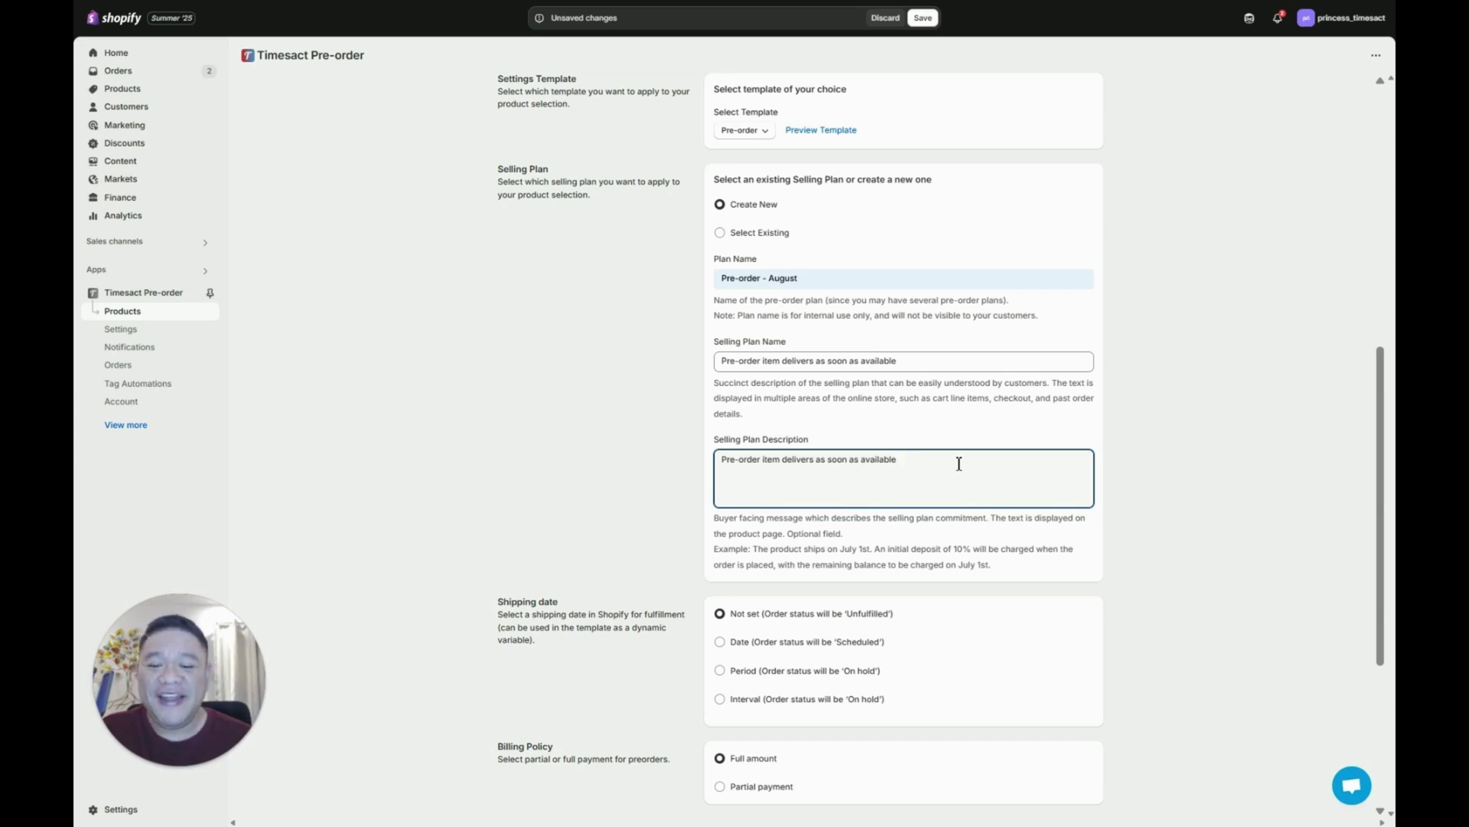
pyautogui.scroll(-4, 949, 475)
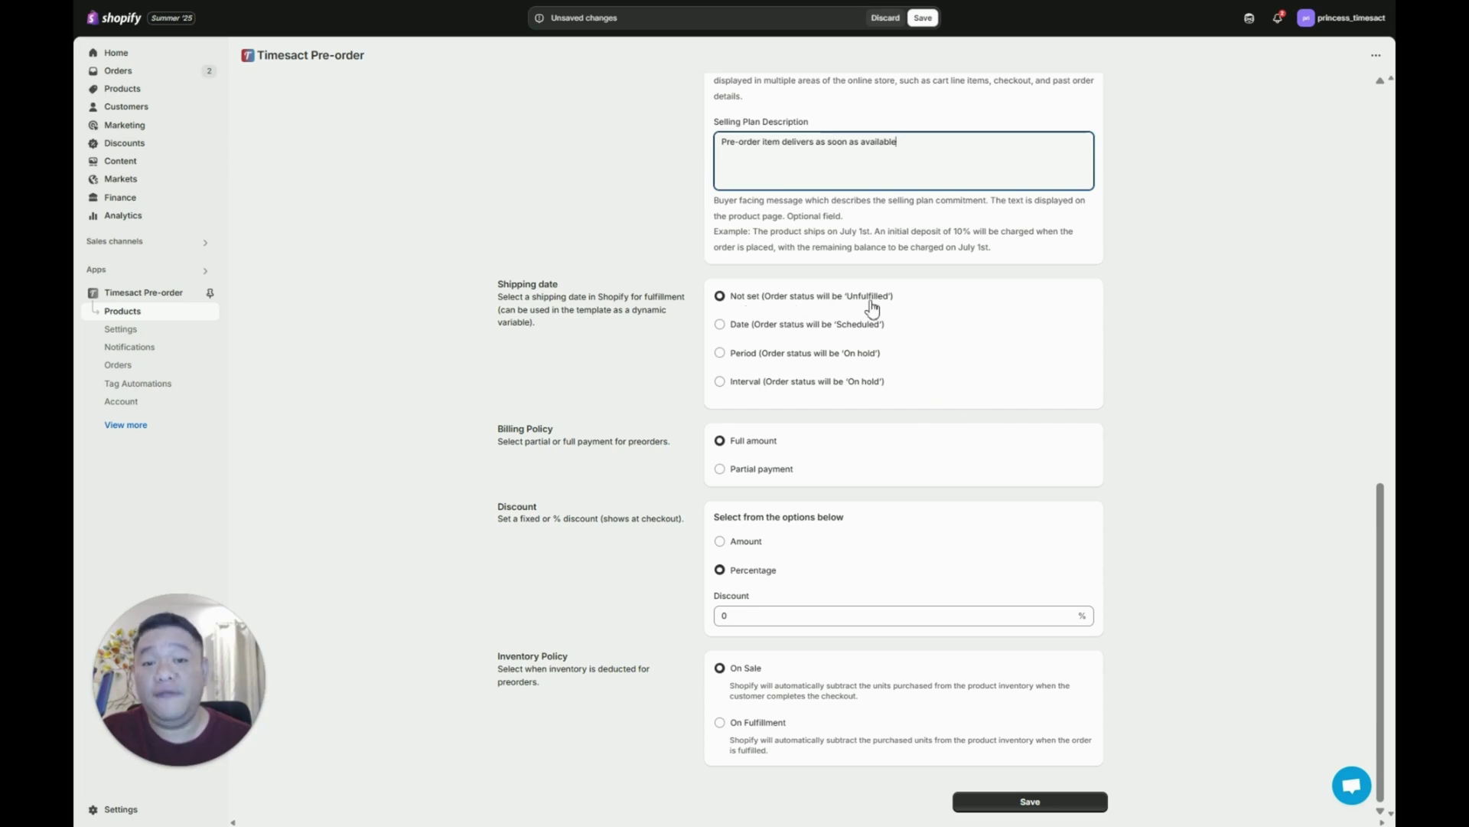
pyautogui.click(727, 326)
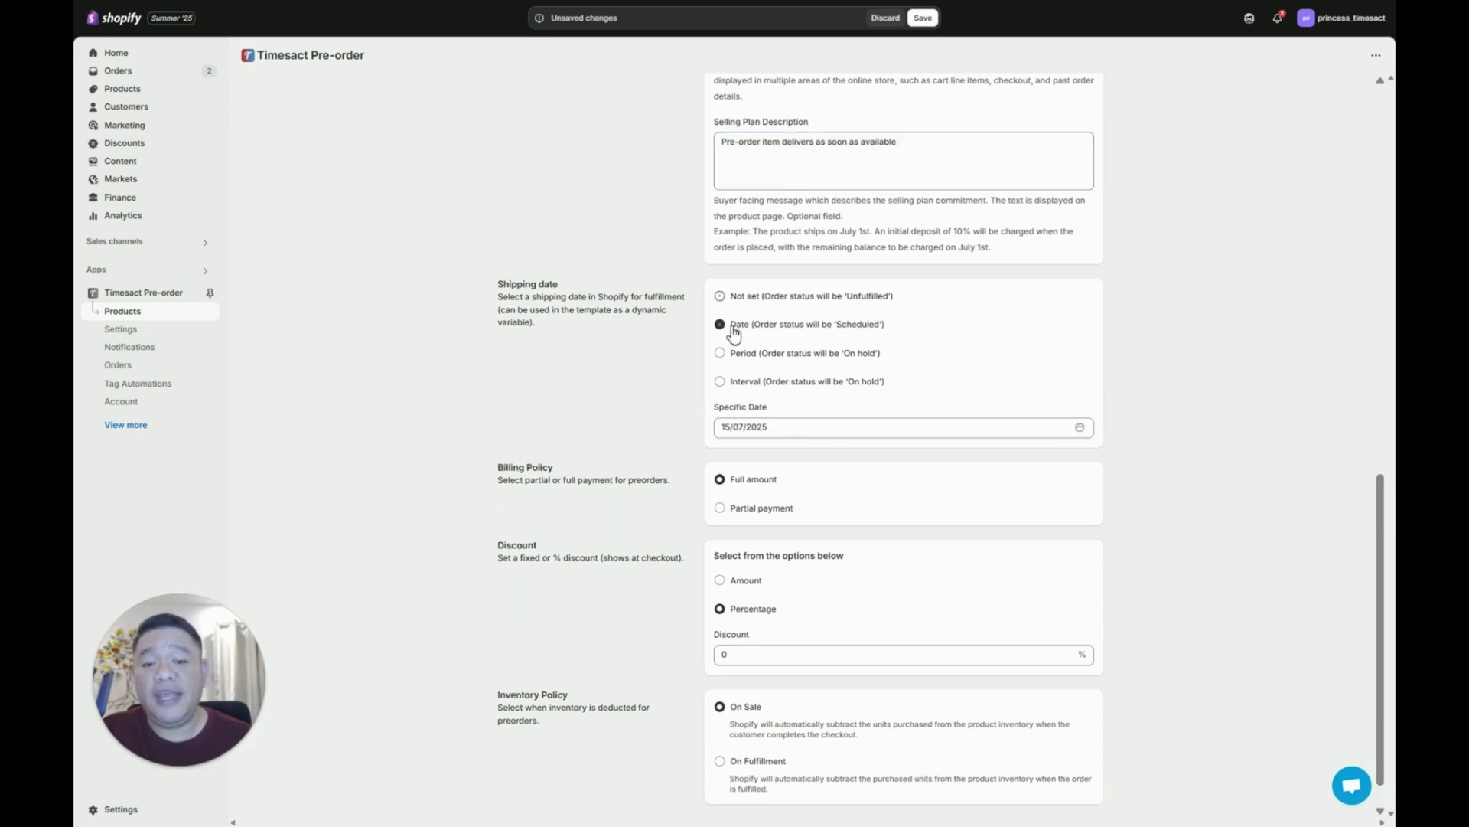
pyautogui.click(815, 428)
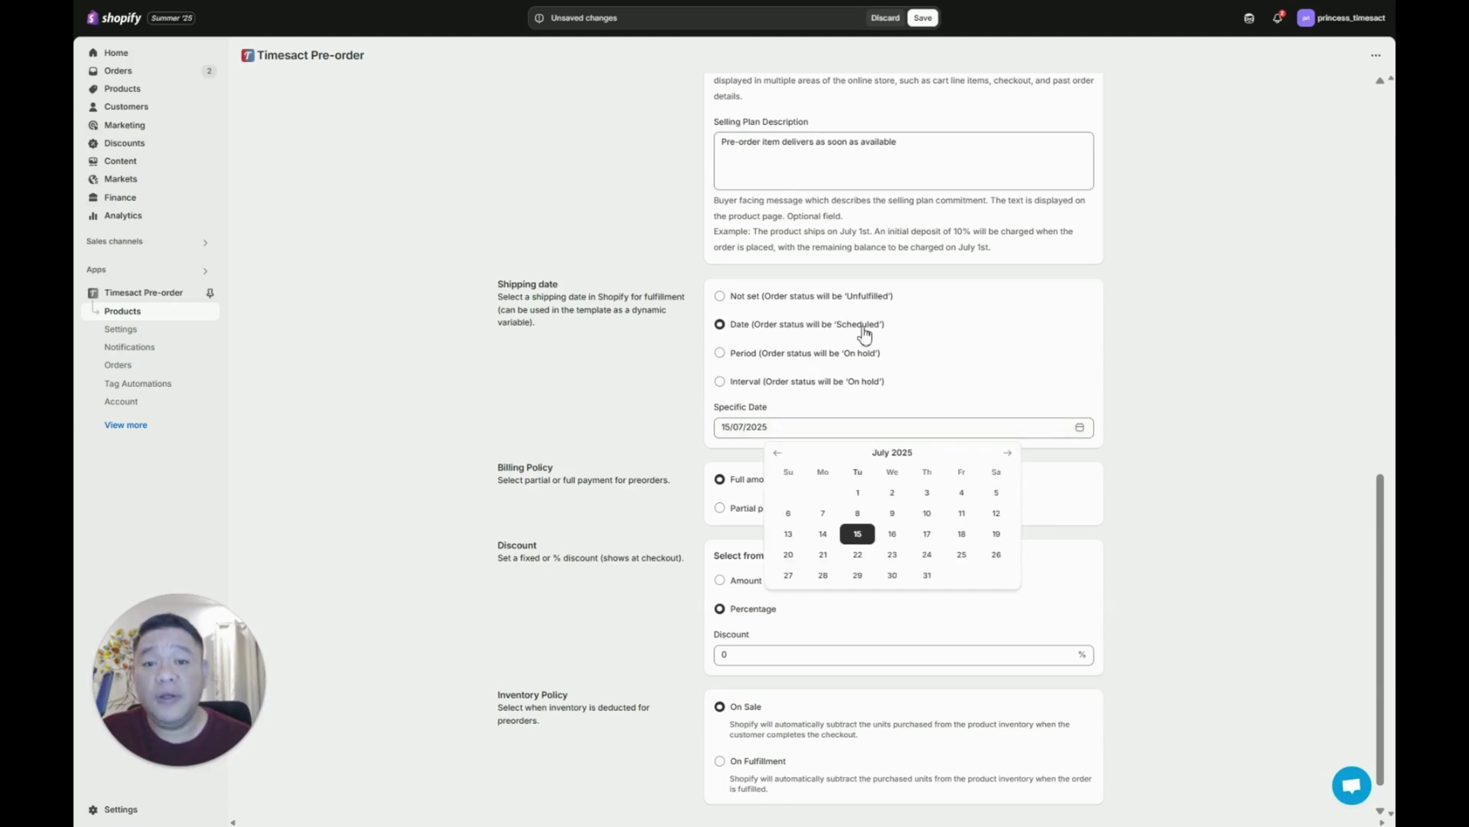
pyautogui.click(720, 353)
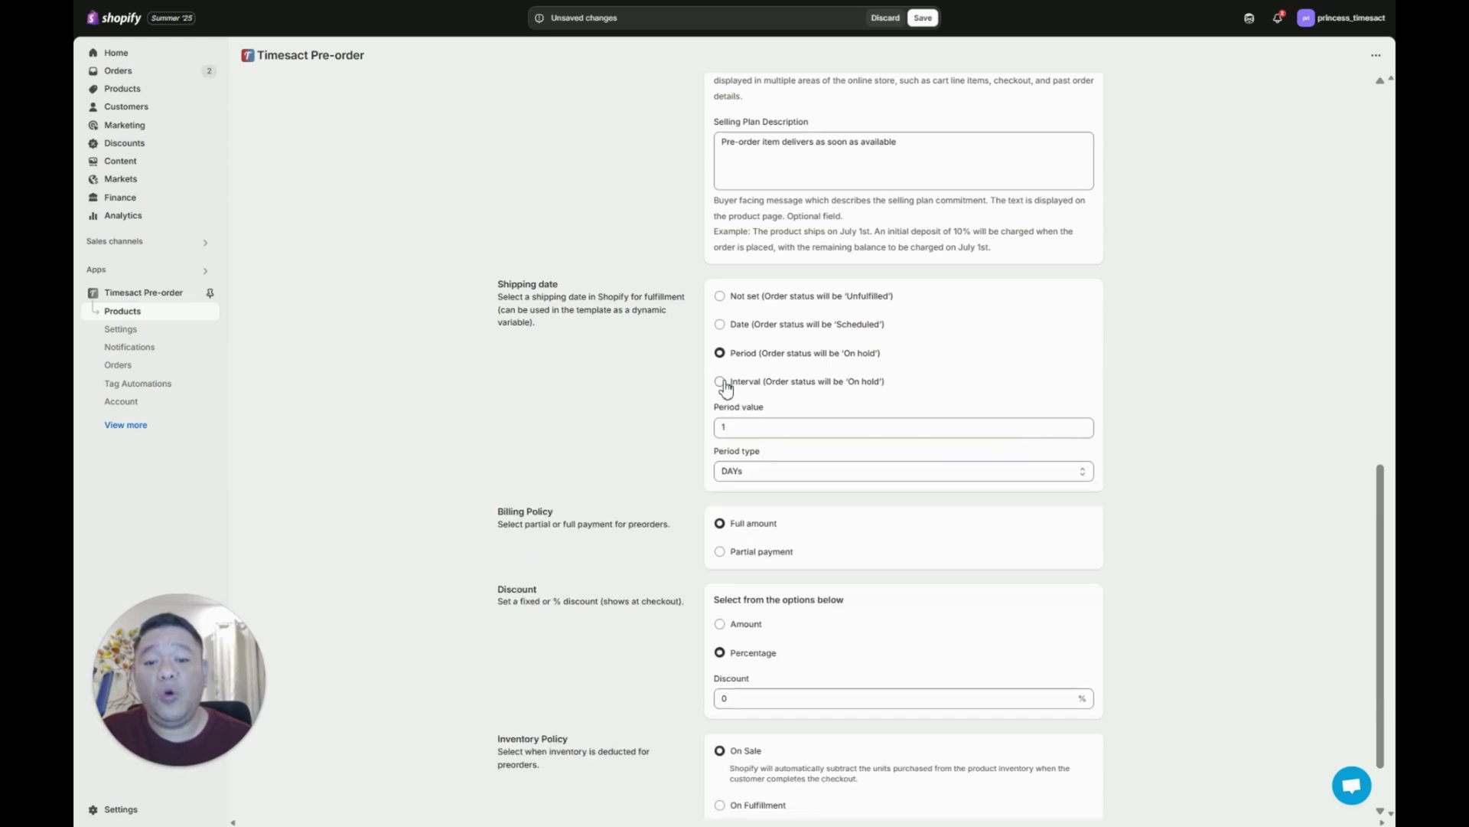
pyautogui.click(720, 382)
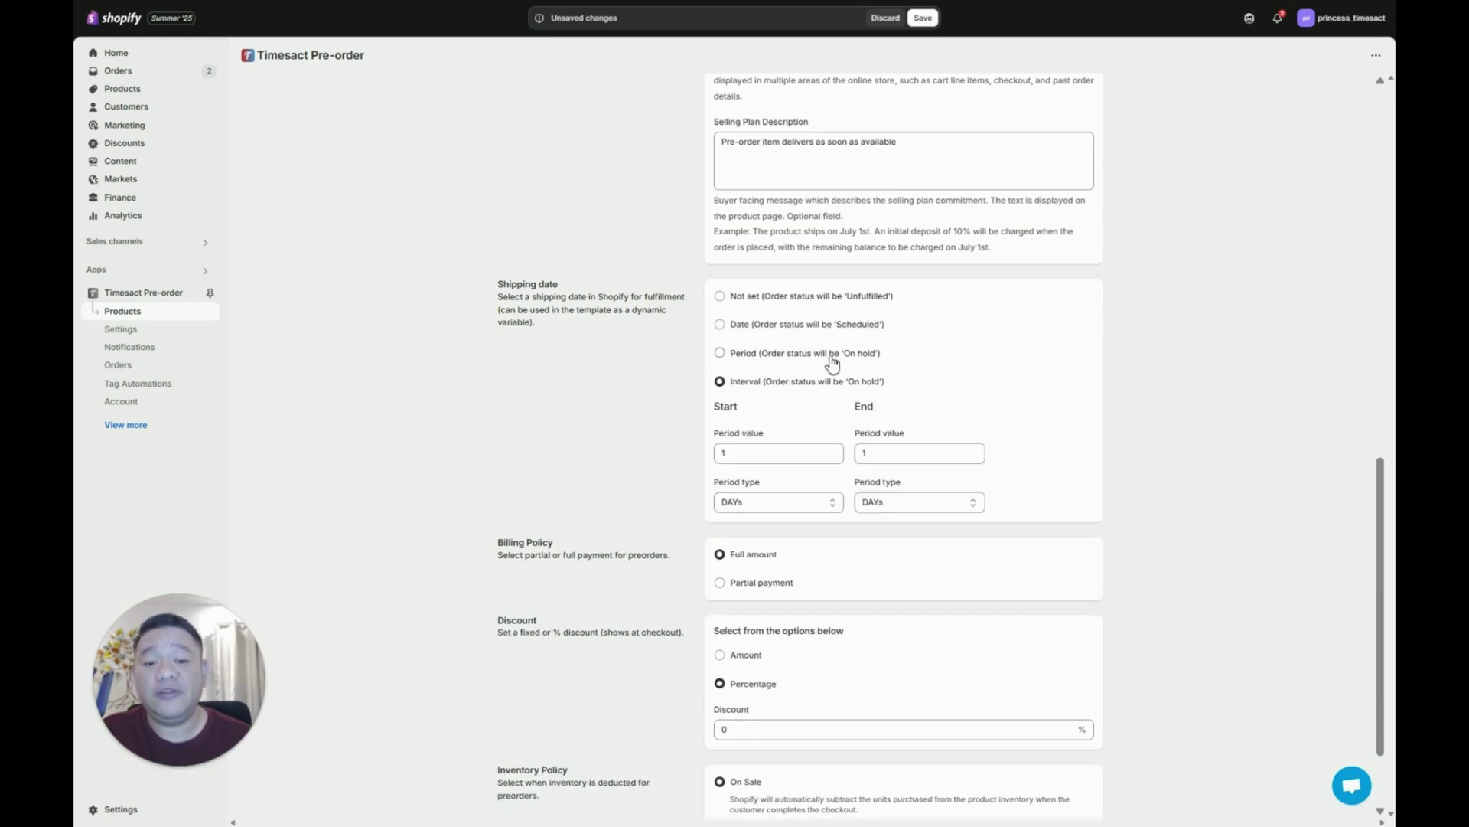
pyautogui.click(720, 296)
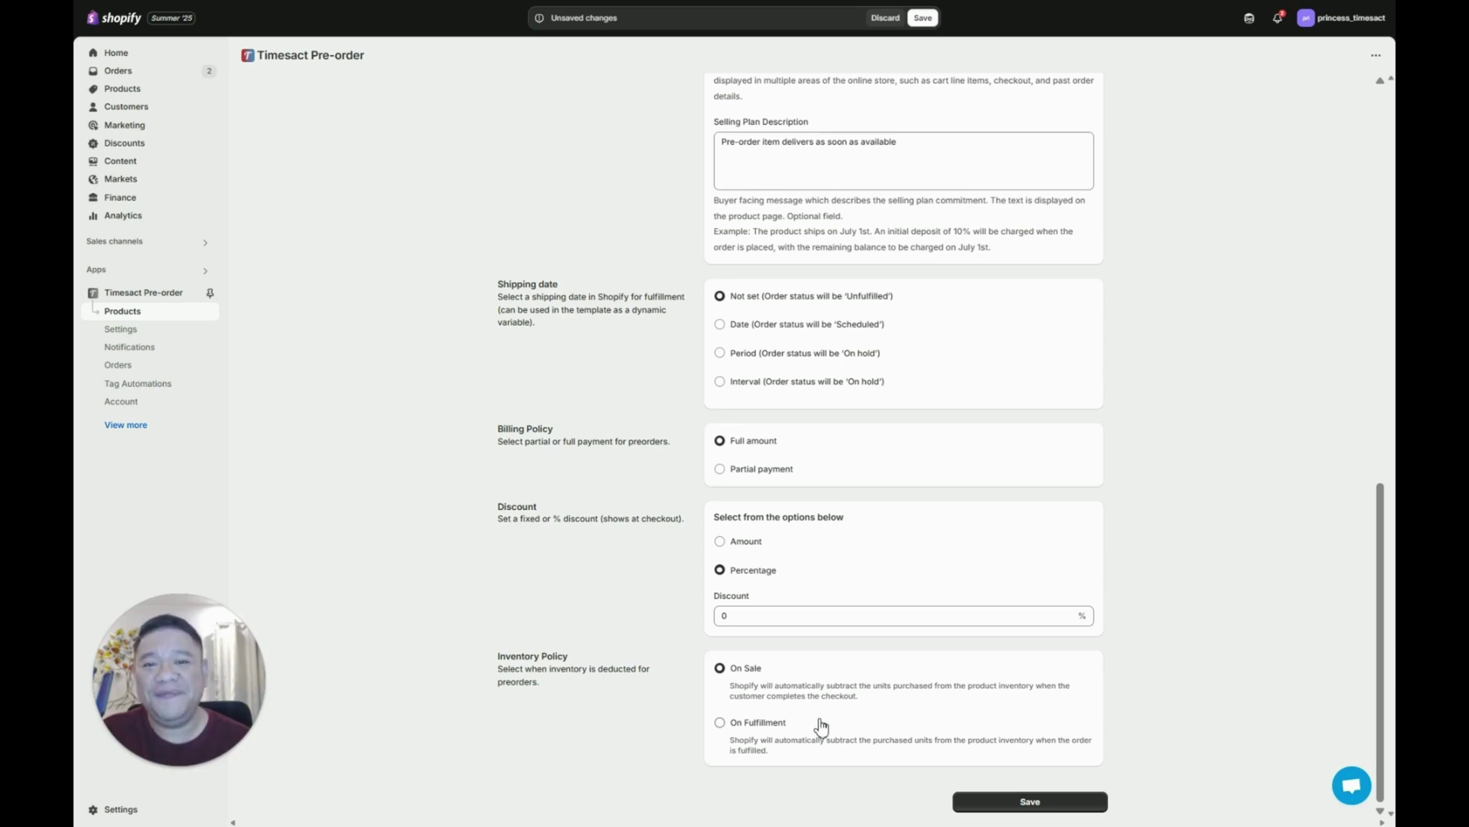
# Step: Save the configuration so the small, medium and xxl variants use the 'Pre-order - August' plan
pyautogui.click(1000, 805)
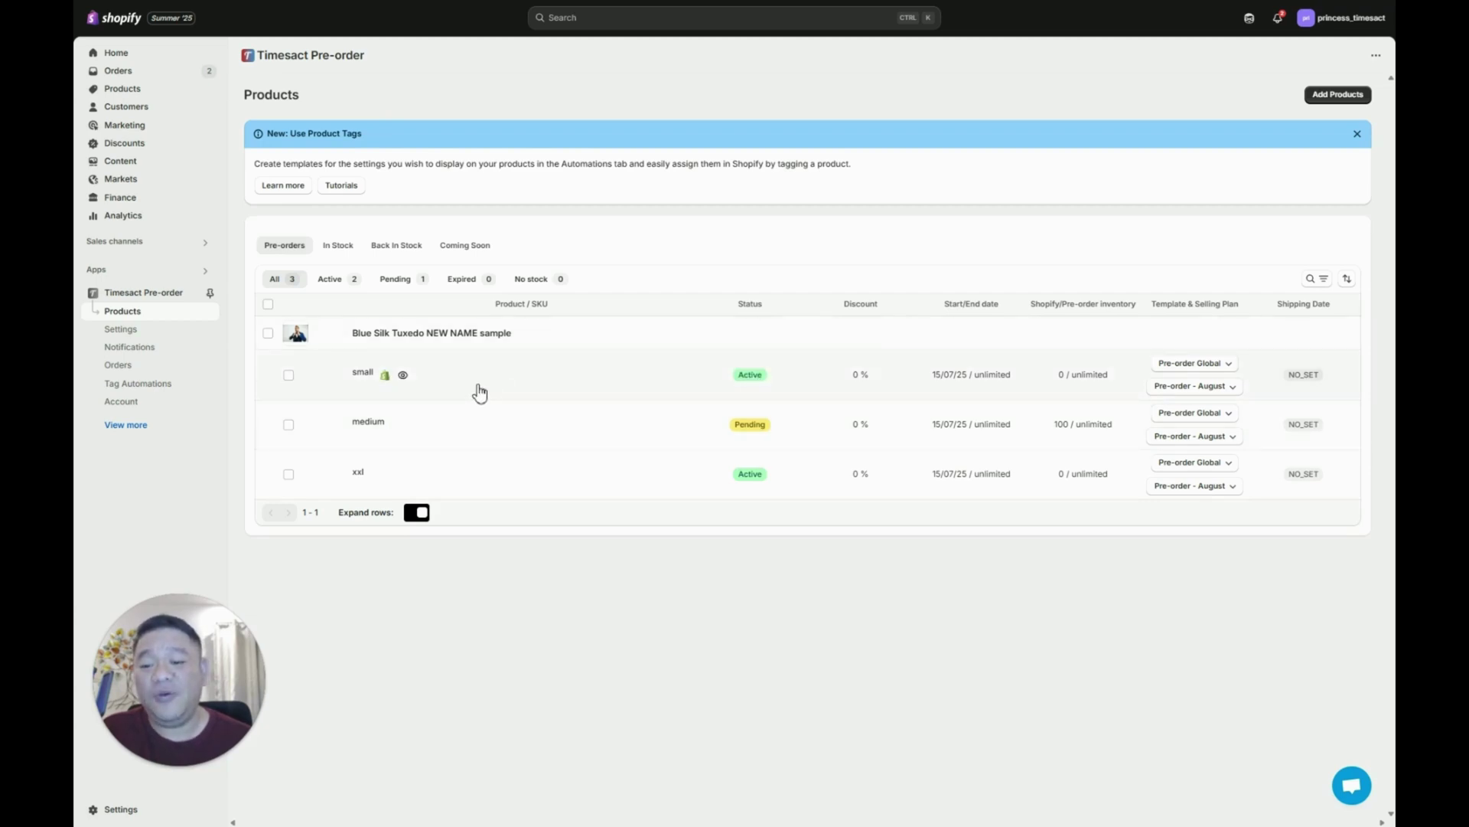
# Step: View the small Blue Silk Tuxedo variant's product page on the storefront
pyautogui.click(403, 376)
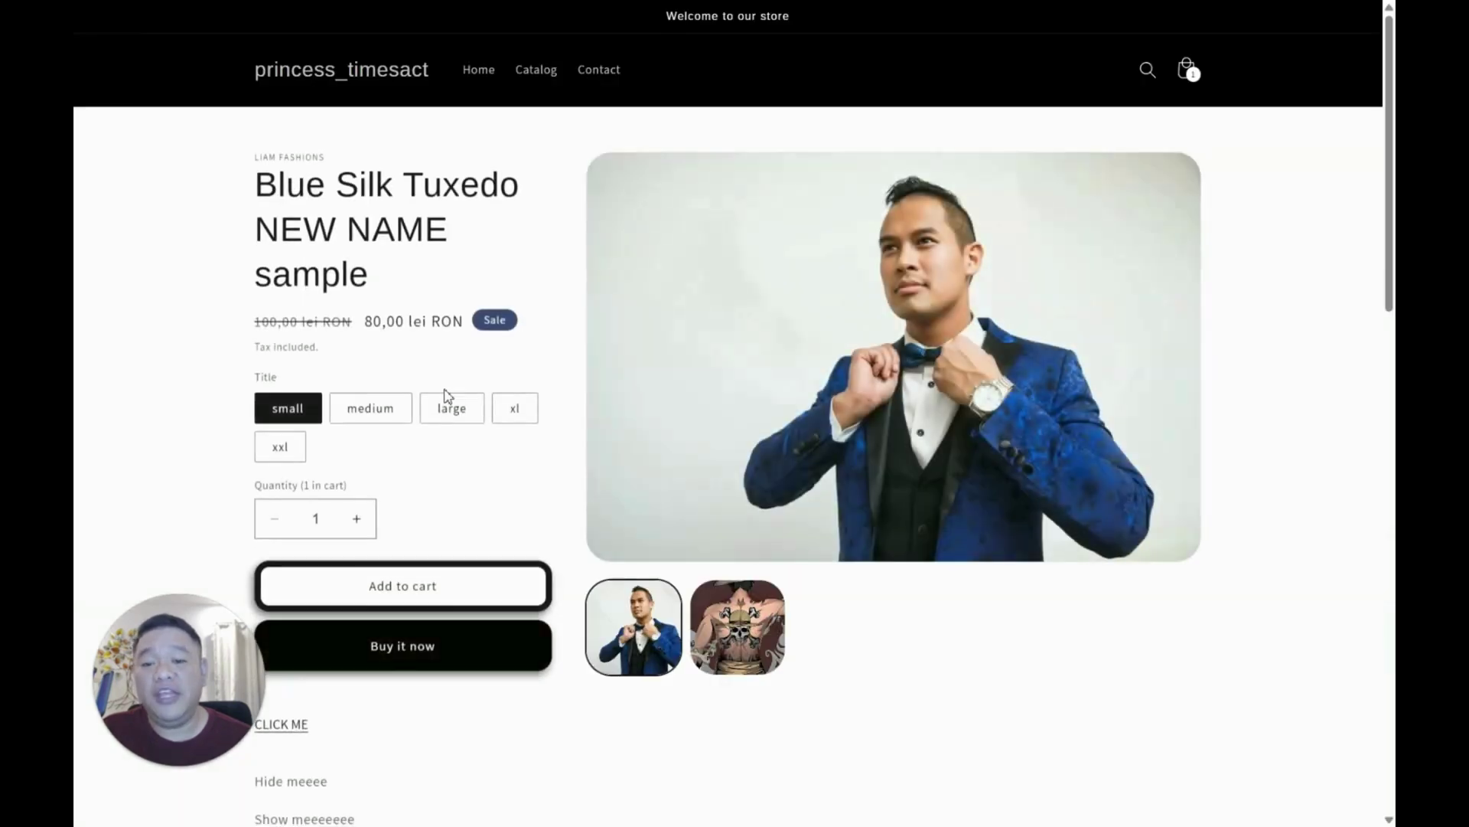